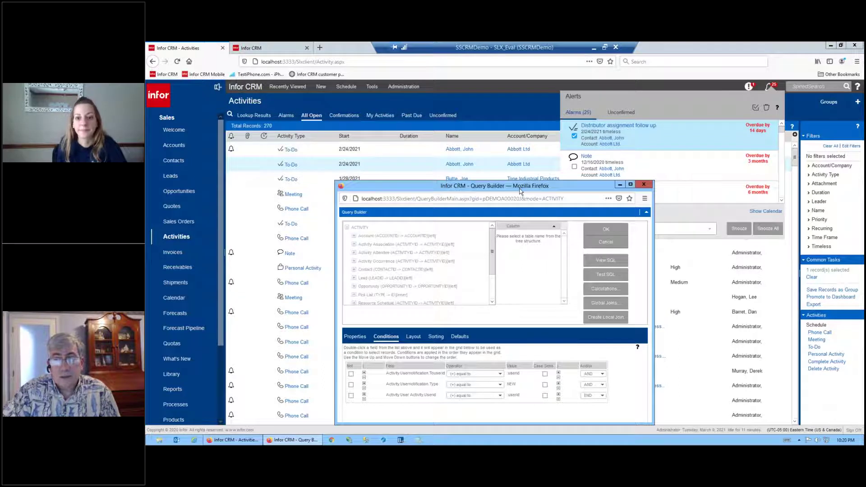
Close the open query without changes, show the Past Due activities group, and examine its query conditions without saving
{"action": "left_click_drag", "start_coordinate": [521, 191], "coordinate": [523, 181]}
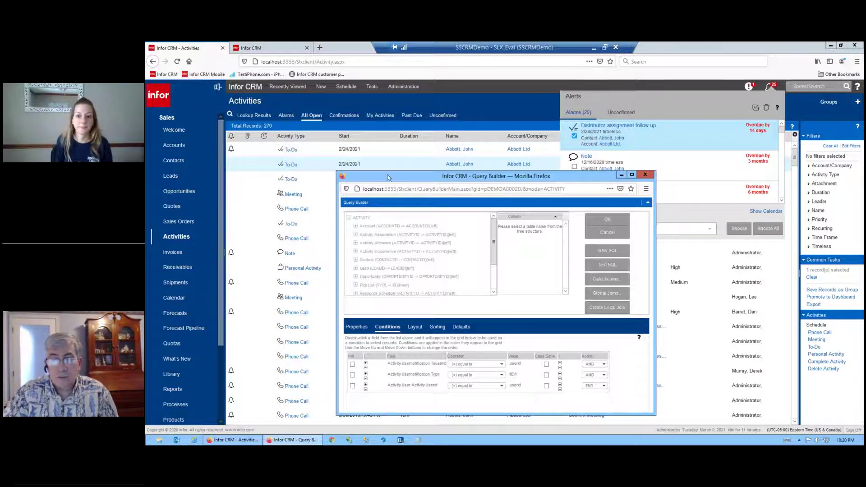
{"action": "left_click", "coordinate": [608, 233]}
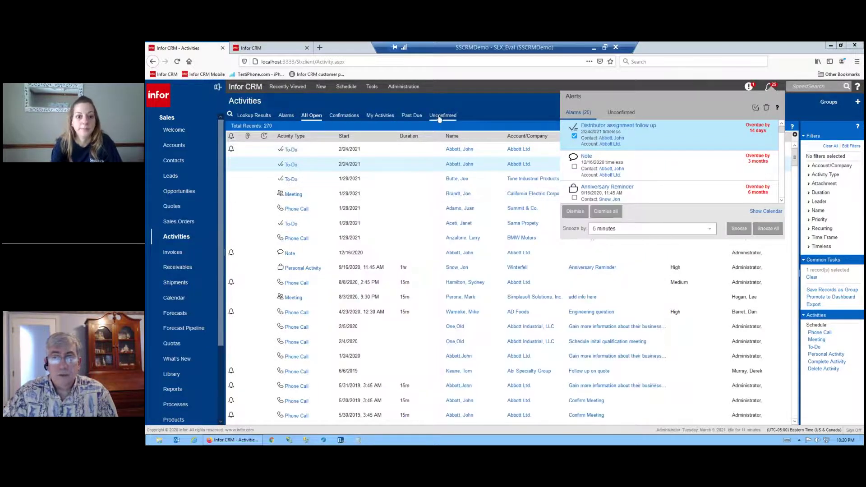
{"action": "left_click", "coordinate": [412, 115]}
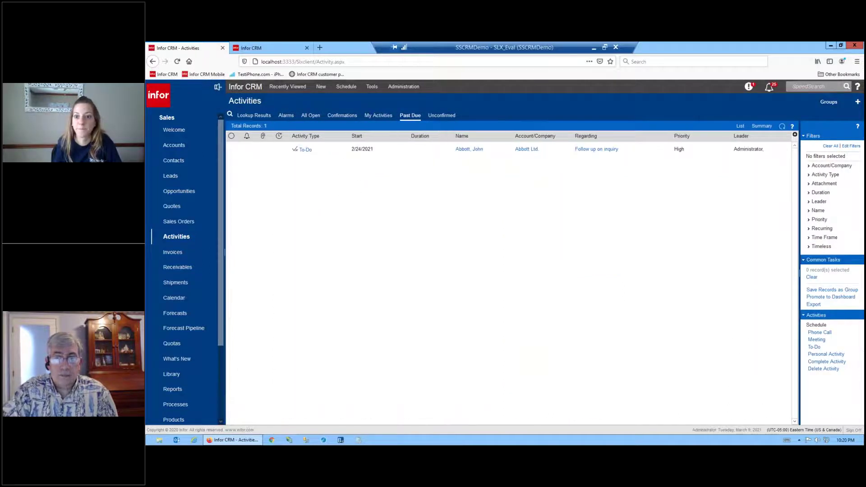
{"action": "left_click", "coordinate": [412, 118]}
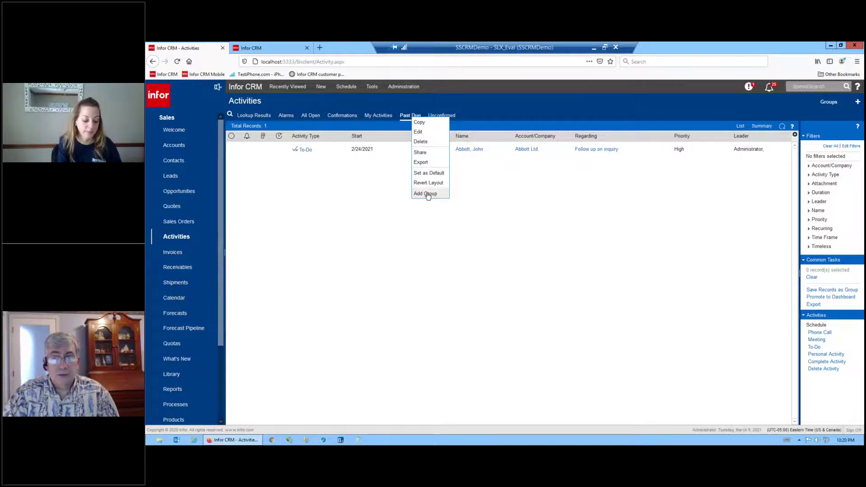
{"action": "left_click", "coordinate": [424, 133]}
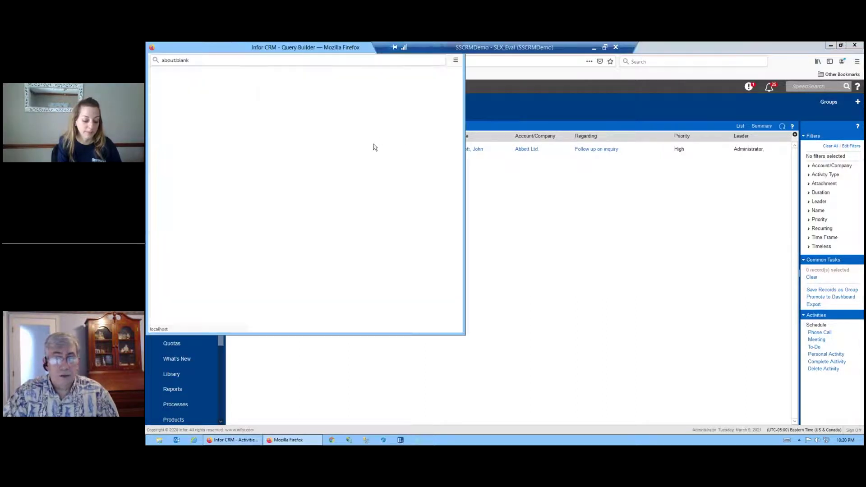
{"action": "left_click_drag", "start_coordinate": [273, 48], "coordinate": [375, 91]}
{"action": "left_click", "coordinate": [303, 241]}
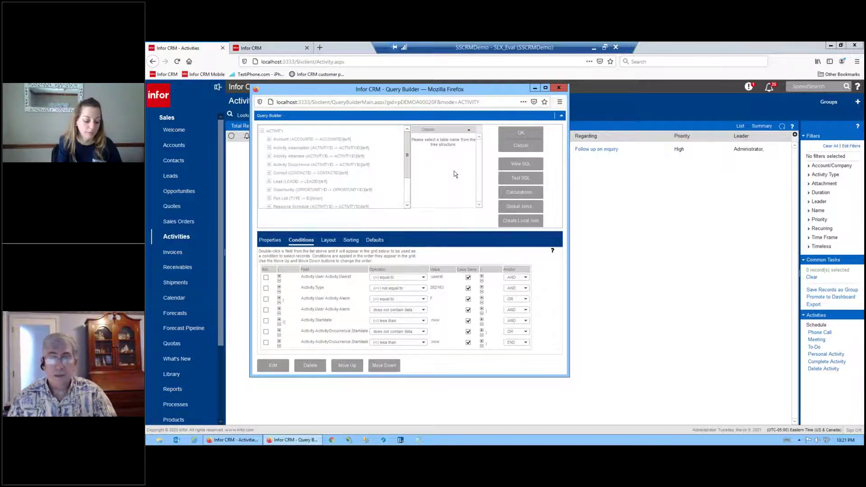
{"action": "left_click", "coordinate": [522, 147]}
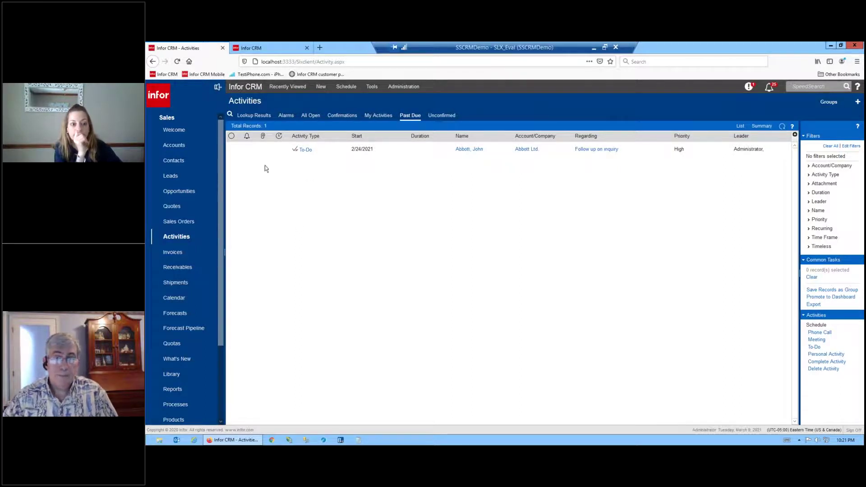
View the Sales dashboard on the Welcome page
{"action": "left_click", "coordinate": [173, 130]}
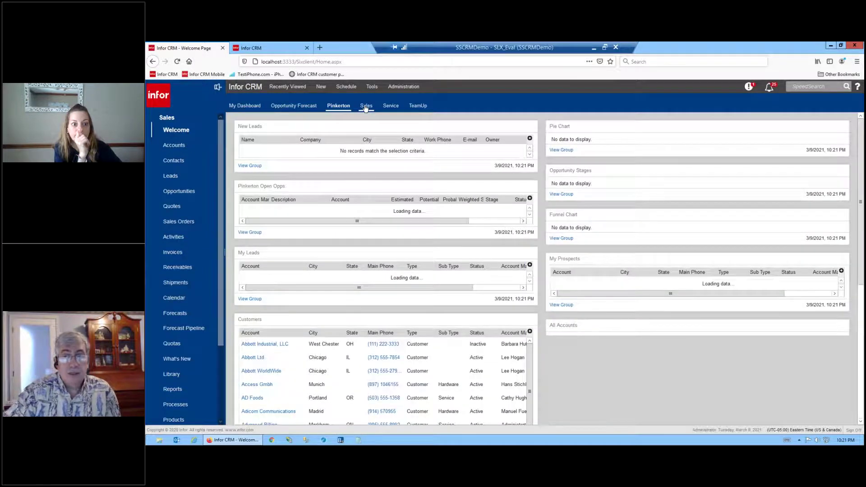
{"action": "left_click", "coordinate": [366, 107]}
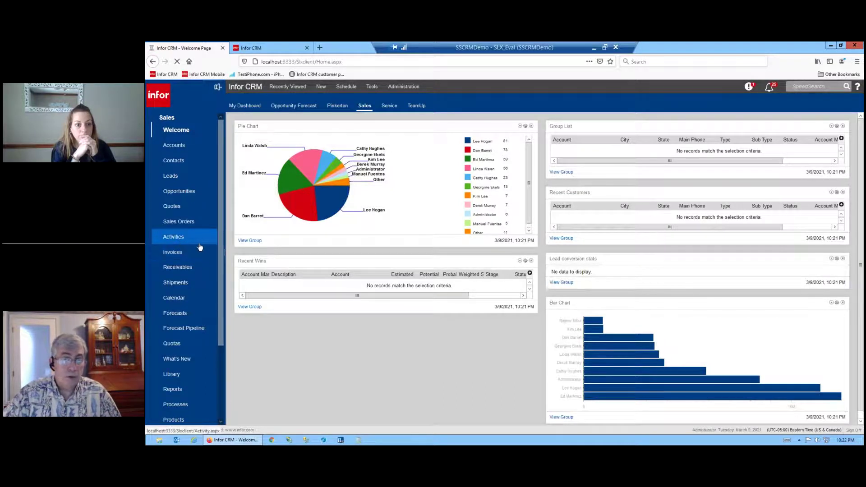
Return to the past-due activities and review the "Follow up on inquiry" to-do's details and priority choices, leaving it unsaved
{"action": "left_click", "coordinate": [181, 243]}
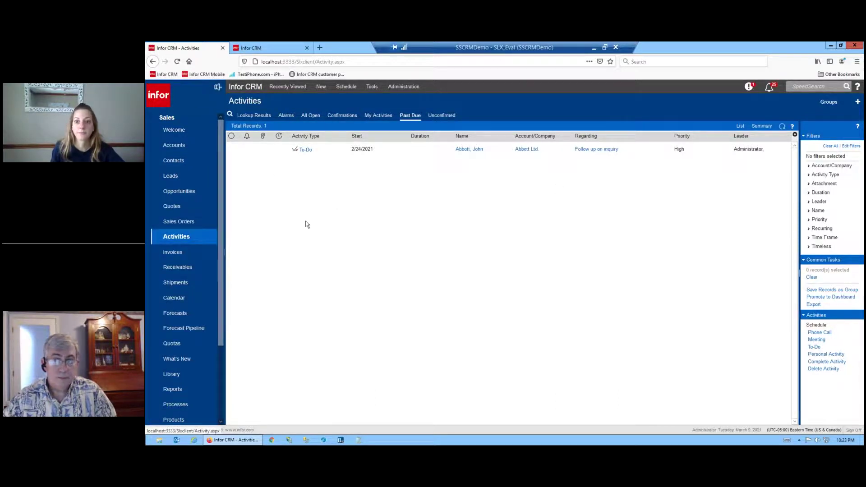
{"action": "left_click", "coordinate": [308, 152]}
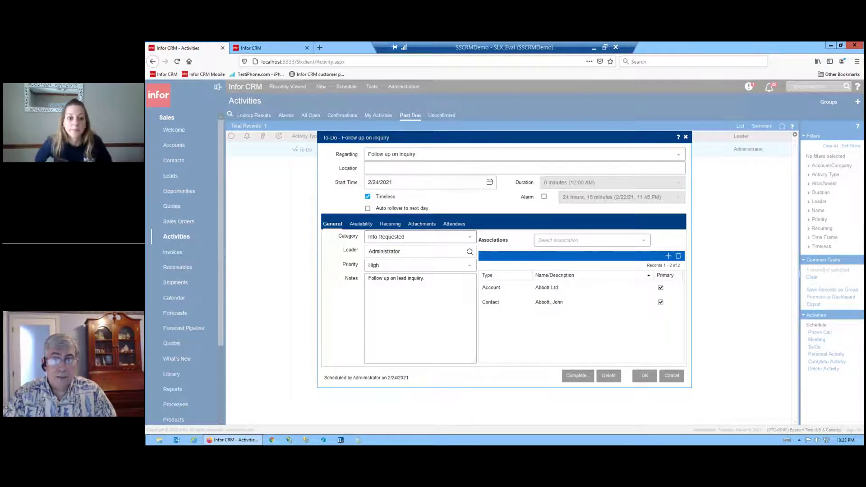
{"action": "left_click", "coordinate": [342, 152]}
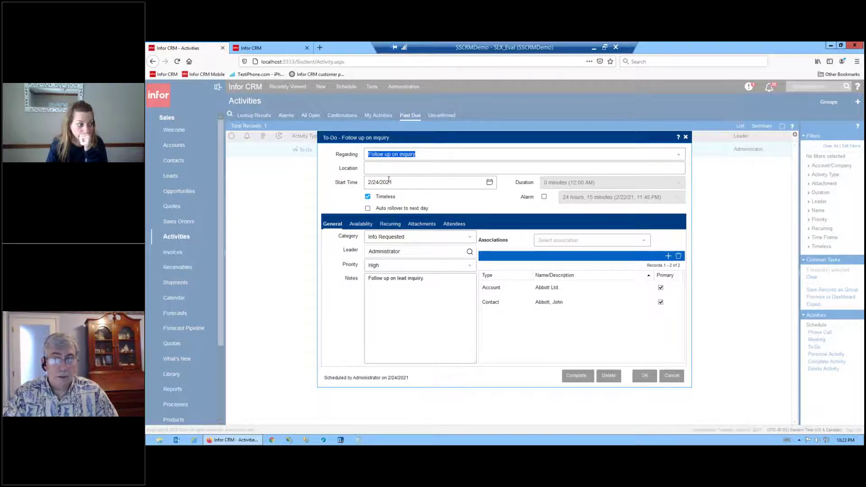
{"action": "left_click", "coordinate": [408, 279]}
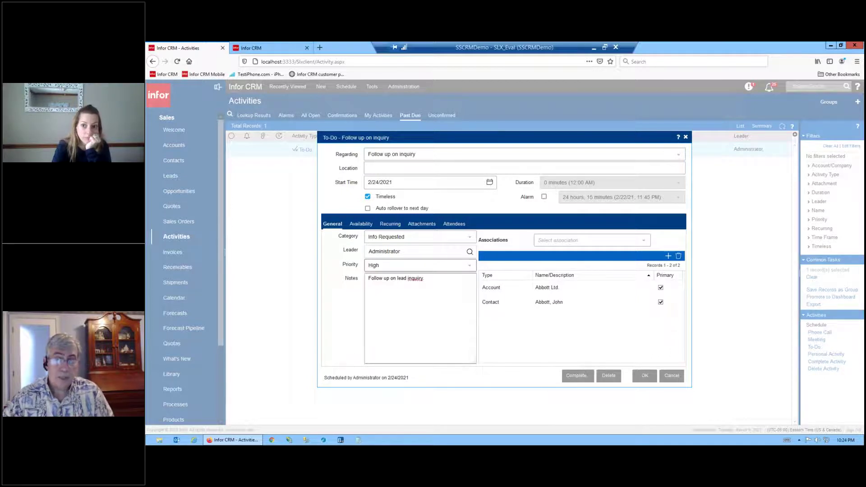
{"action": "left_click", "coordinate": [472, 268]}
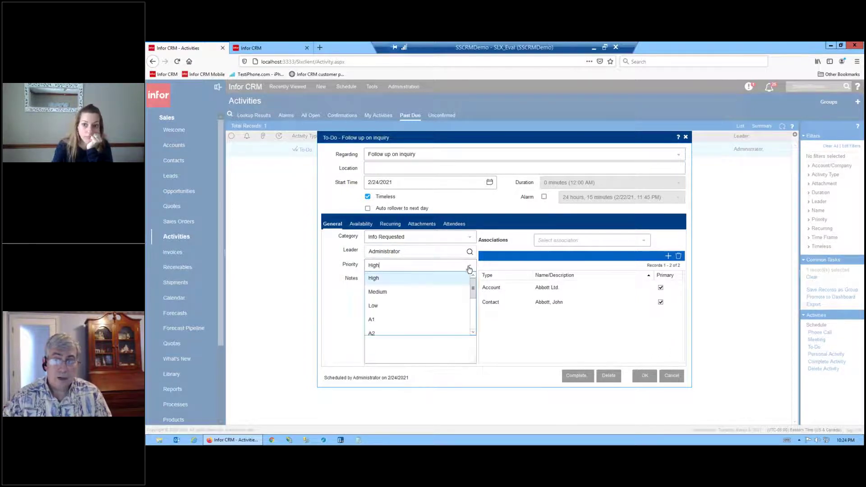
{"action": "left_click_drag", "start_coordinate": [471, 301], "coordinate": [468, 267]}
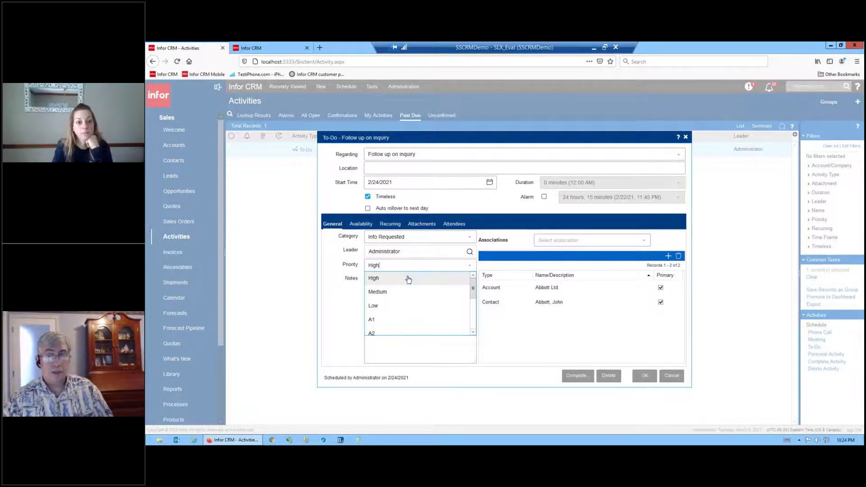
{"action": "left_click", "coordinate": [347, 269]}
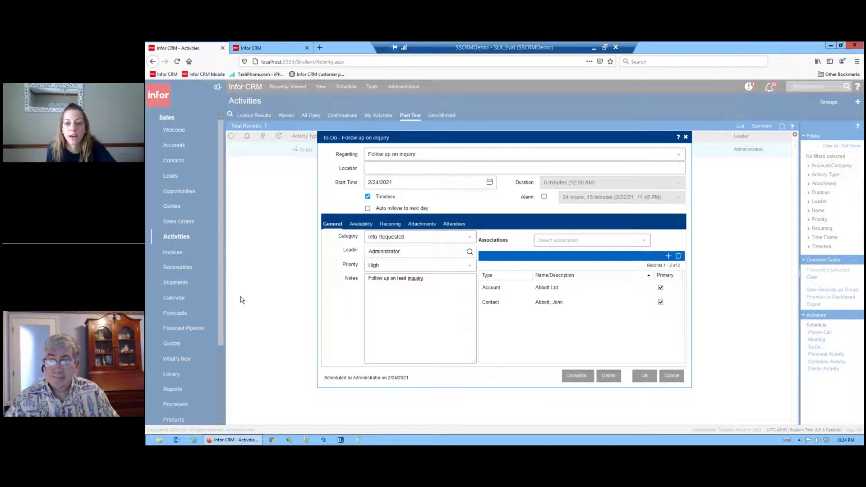
{"action": "left_click", "coordinate": [676, 378]}
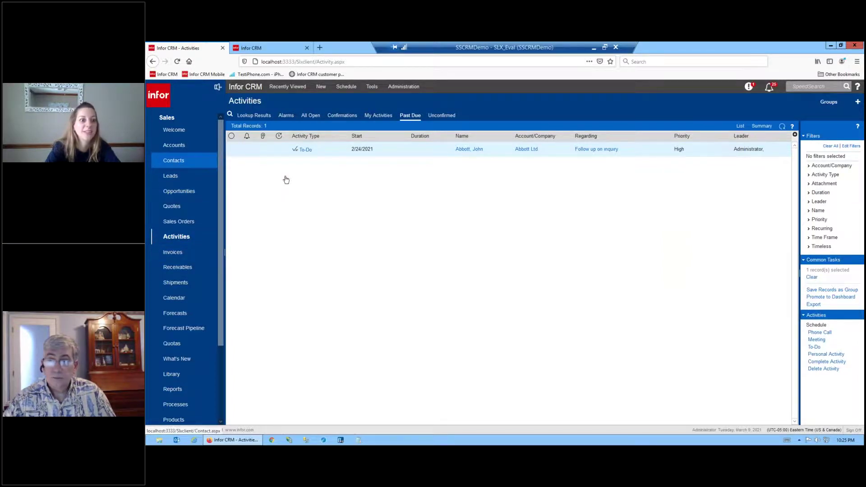
From the to-do's contact record, start a new phone call, review the Regarding choices, and cancel the scheduling
{"action": "left_click", "coordinate": [469, 149]}
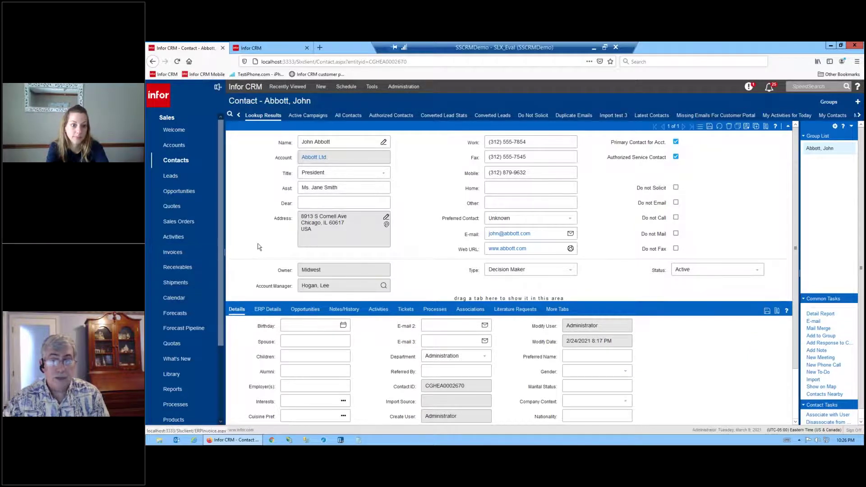
{"action": "left_click", "coordinate": [825, 366]}
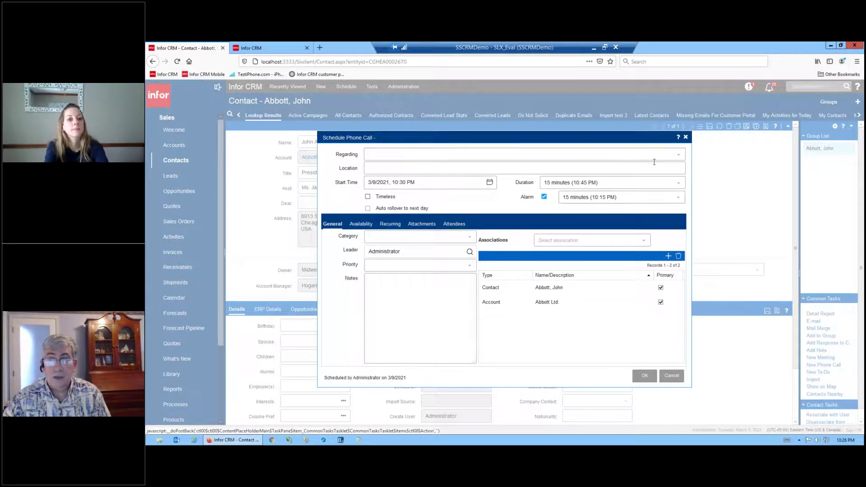
{"action": "left_click", "coordinate": [677, 157]}
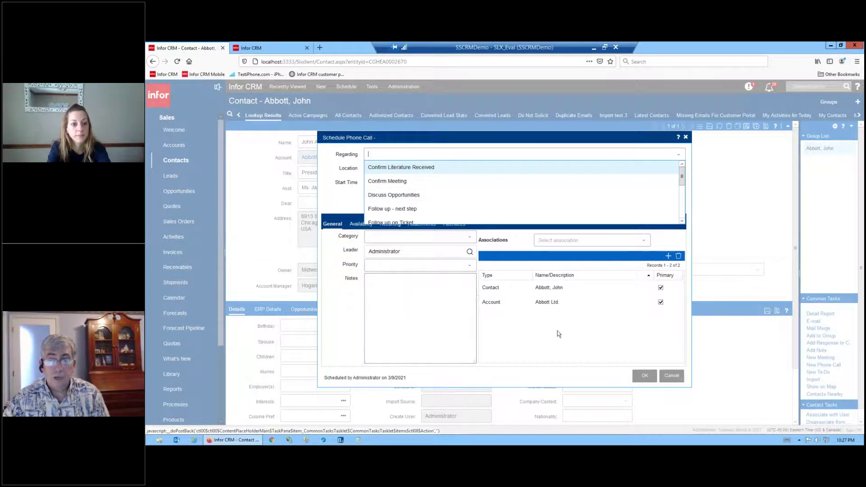
{"action": "left_click", "coordinate": [671, 377]}
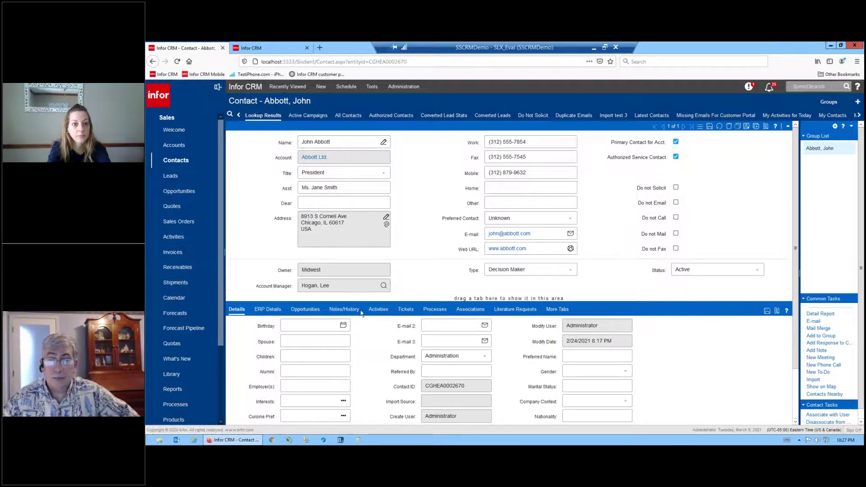
In the contact's activities, open completion of the 8/30/2017 "Discuss client needs" meeting, review the follow-up choices, and cancel
{"action": "left_click", "coordinate": [375, 309]}
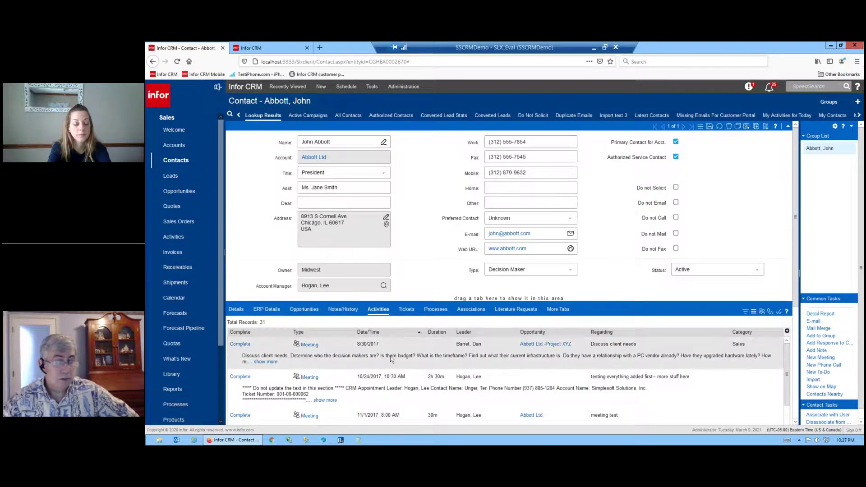
{"action": "left_click", "coordinate": [245, 345]}
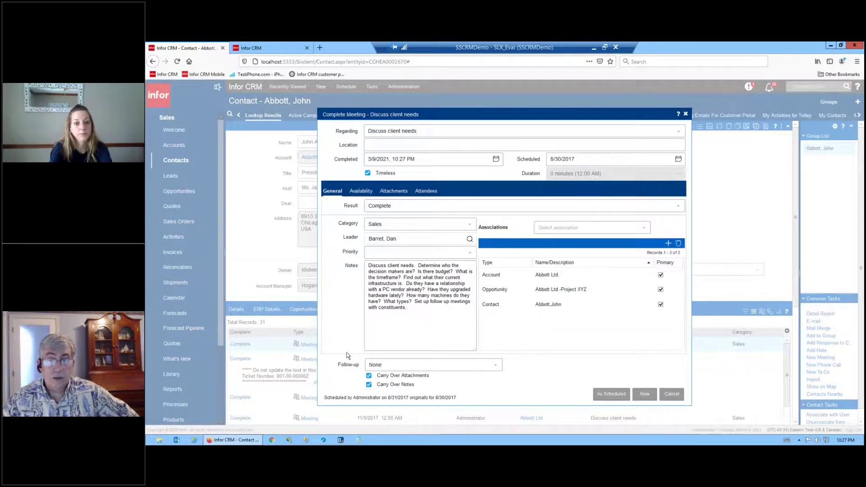
{"action": "left_click", "coordinate": [423, 364]}
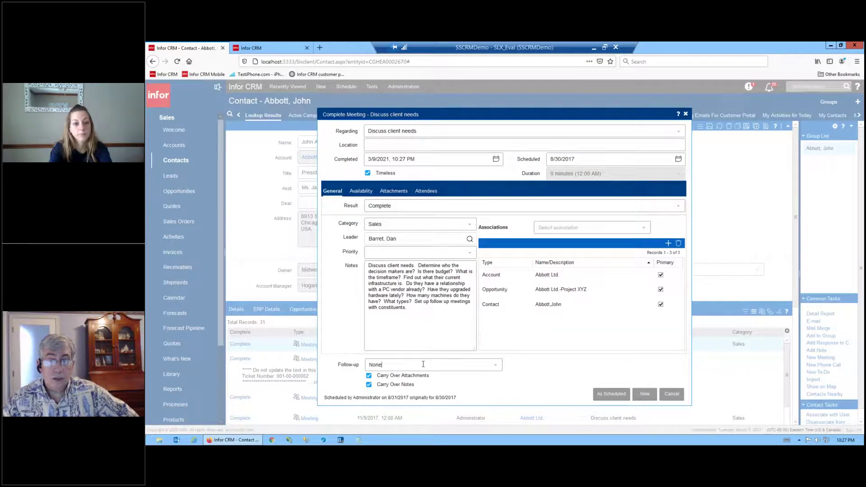
{"action": "left_click", "coordinate": [495, 365]}
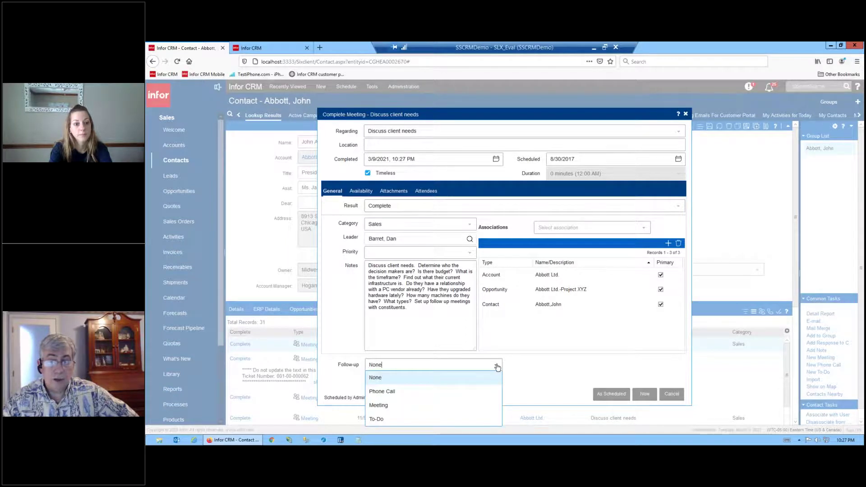
{"action": "left_click", "coordinate": [374, 377]}
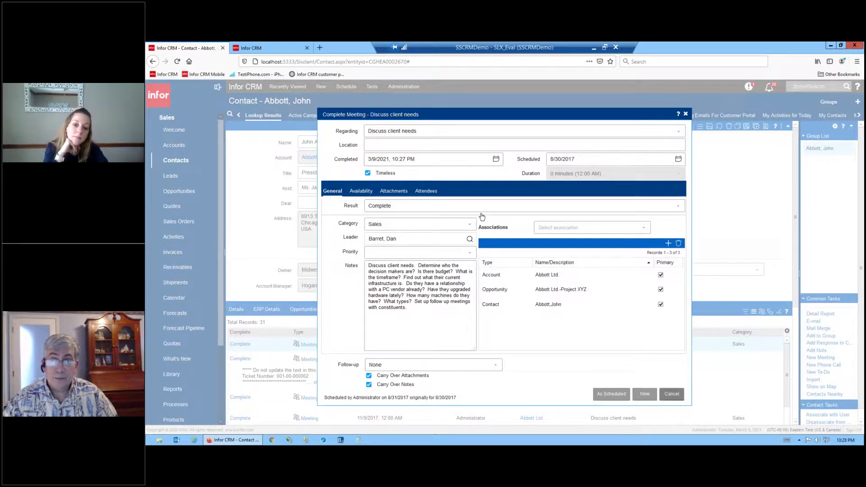
{"action": "left_click", "coordinate": [663, 396]}
Review the general user options, and return to the contact record
{"action": "left_click", "coordinate": [372, 87]}
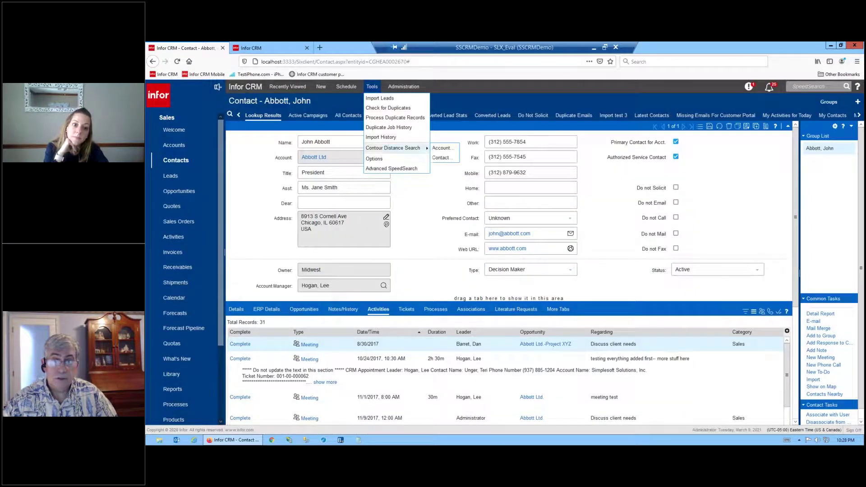
{"action": "left_click", "coordinate": [383, 158]}
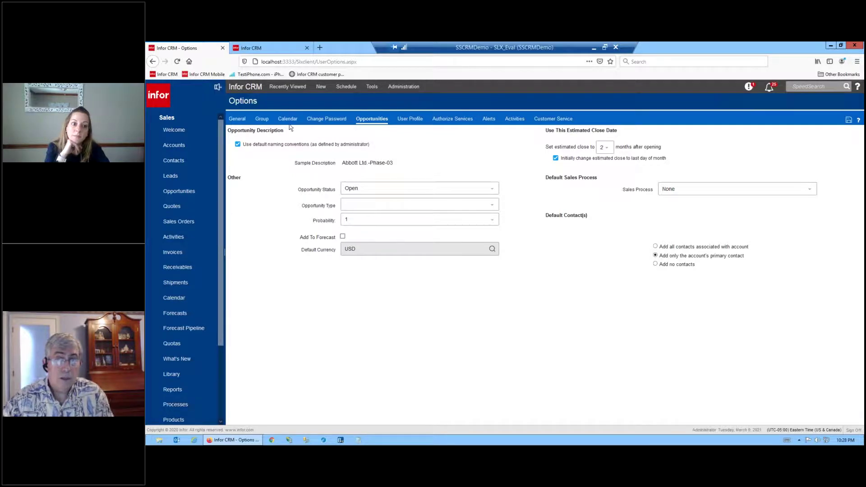
{"action": "left_click", "coordinate": [239, 120]}
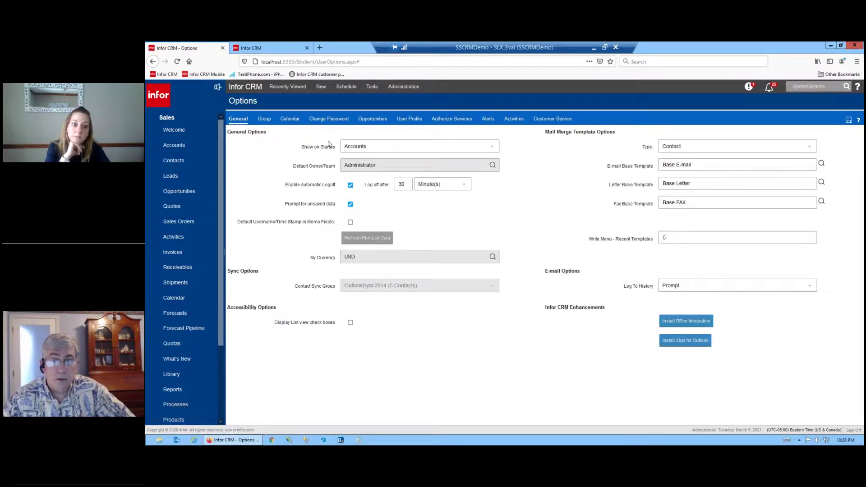
{"action": "left_click", "coordinate": [153, 62]}
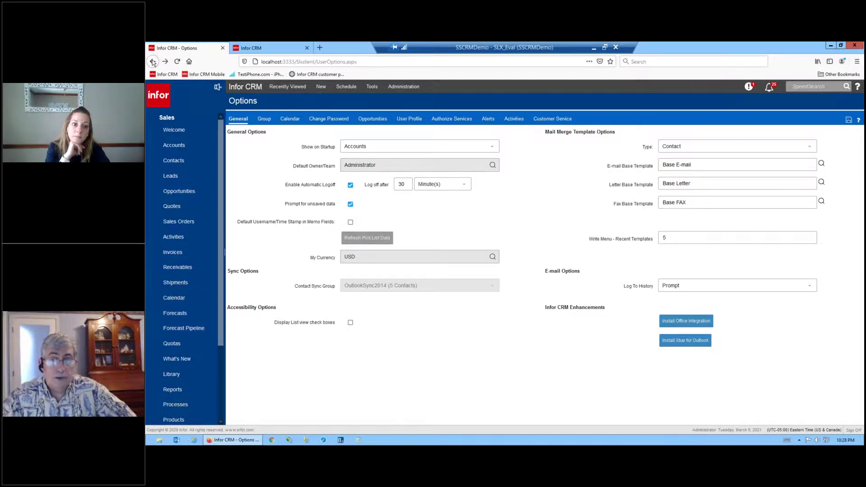
{"action": "left_click", "coordinate": [153, 62]}
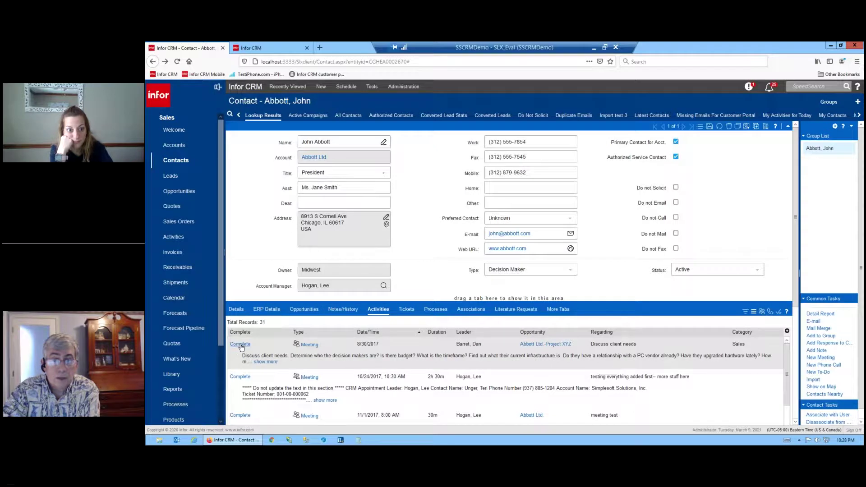
Complete the 8/30/2017 "Discuss client needs" meeting with a Phone Call follow-up, and cancel the follow-up's scheduling form
{"action": "left_click", "coordinate": [240, 345]}
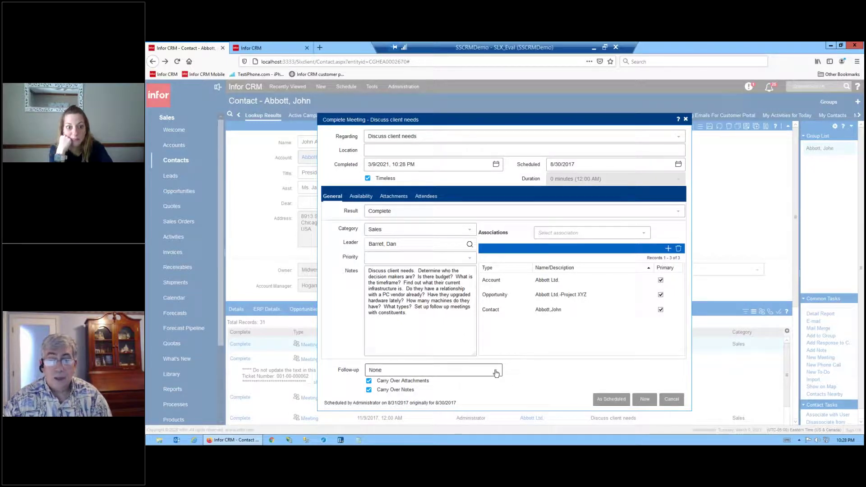
{"action": "left_click", "coordinate": [456, 370]}
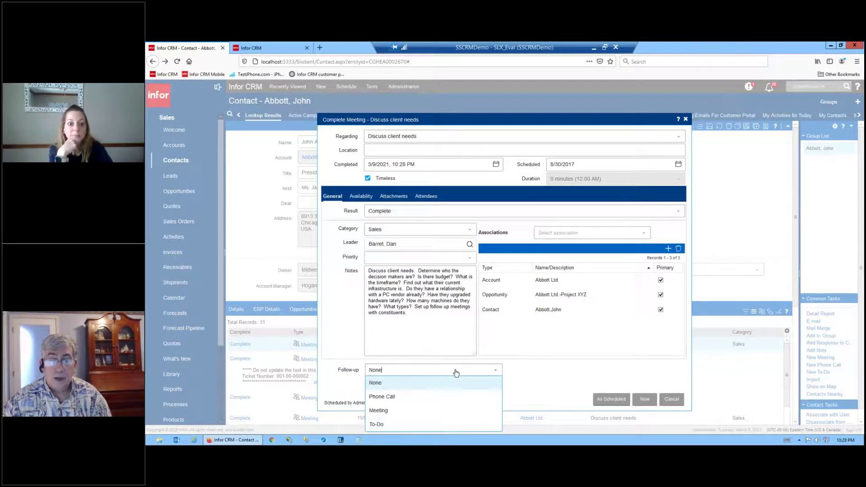
{"action": "left_click", "coordinate": [403, 400]}
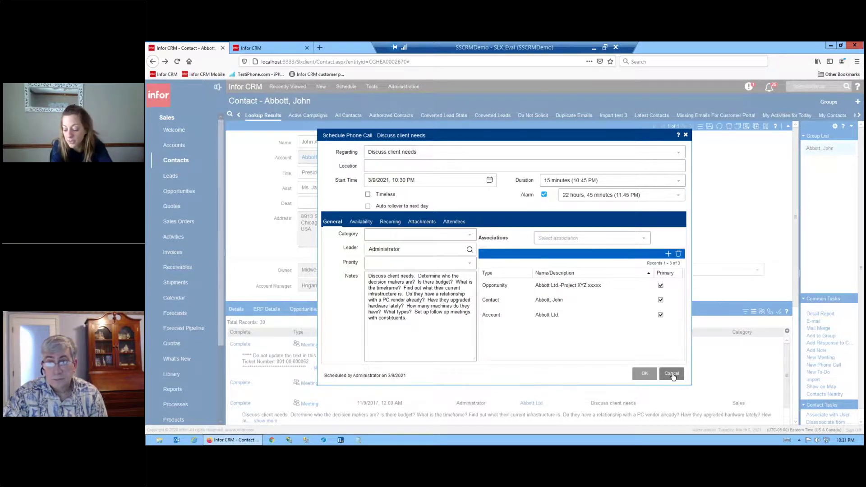
{"action": "left_click", "coordinate": [672, 374]}
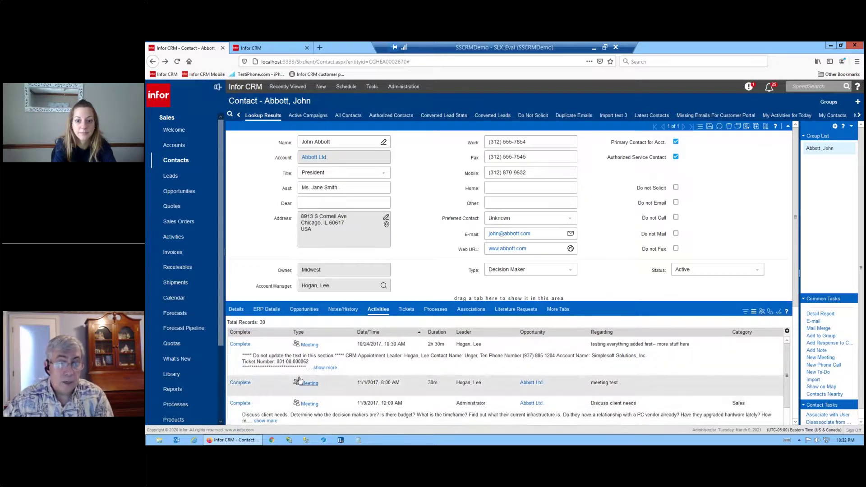
Open the contact's 10/24/2017 "testing everything added first-- more stuff here" meeting, review its attendees, and close it without changes
{"action": "left_click", "coordinate": [316, 348]}
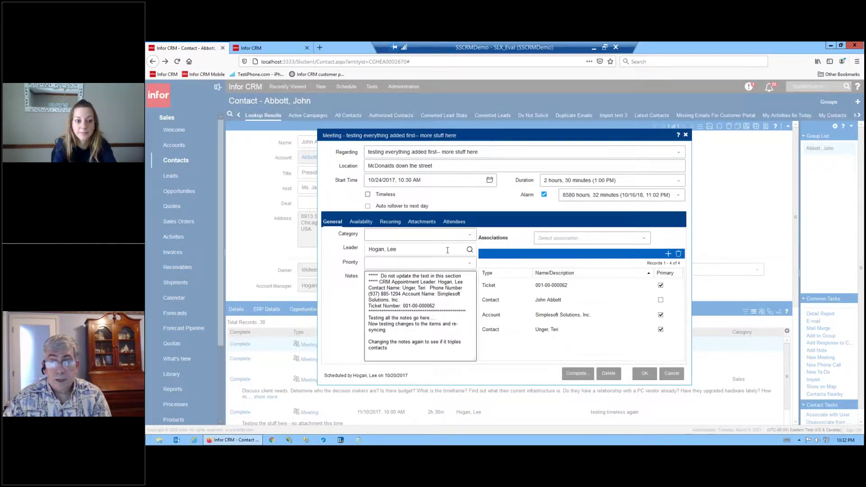
{"action": "left_click", "coordinate": [452, 222]}
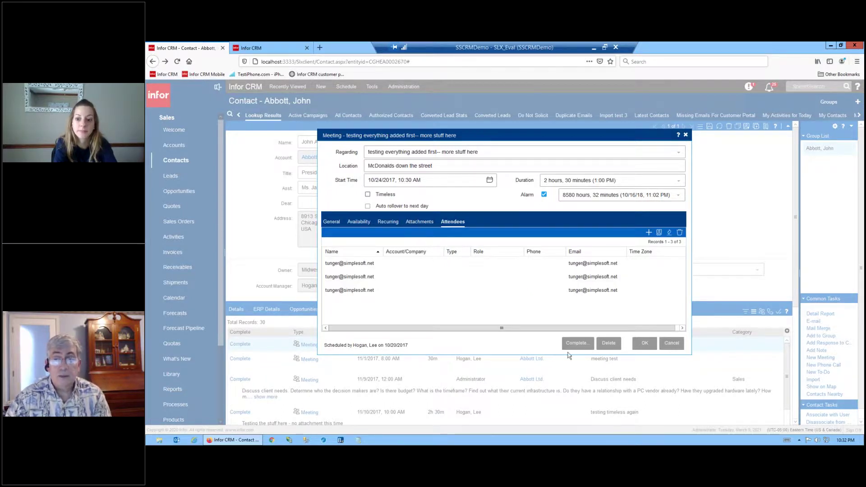
{"action": "left_click", "coordinate": [676, 345]}
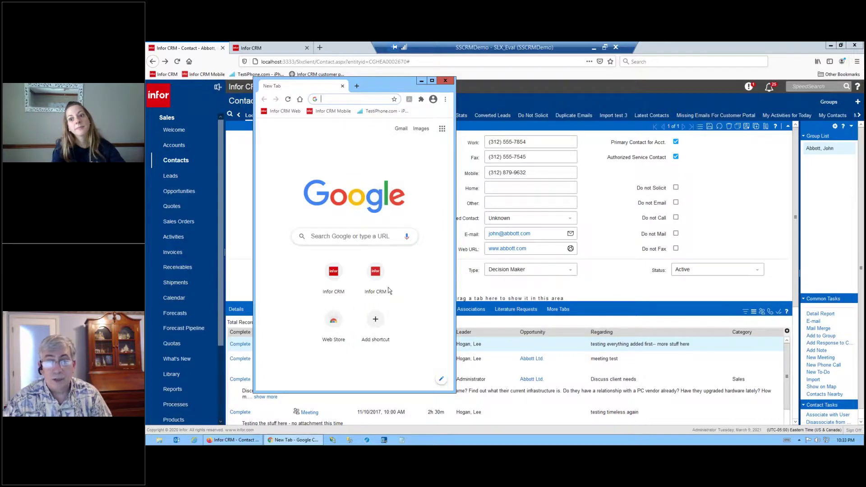
In the separate Chrome window, open Infor CRM Mobile, sign in with the user ID and password, and dismiss the notifications
{"action": "left_click", "coordinate": [320, 111]}
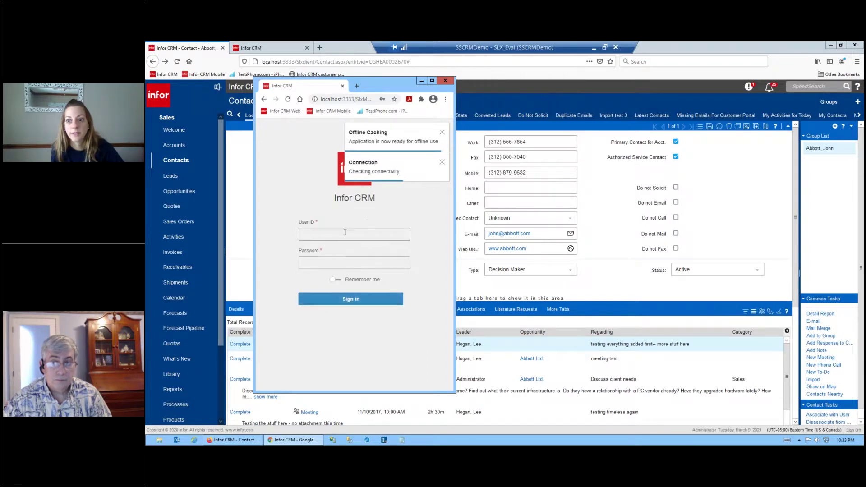
{"action": "left_click", "coordinate": [443, 163]}
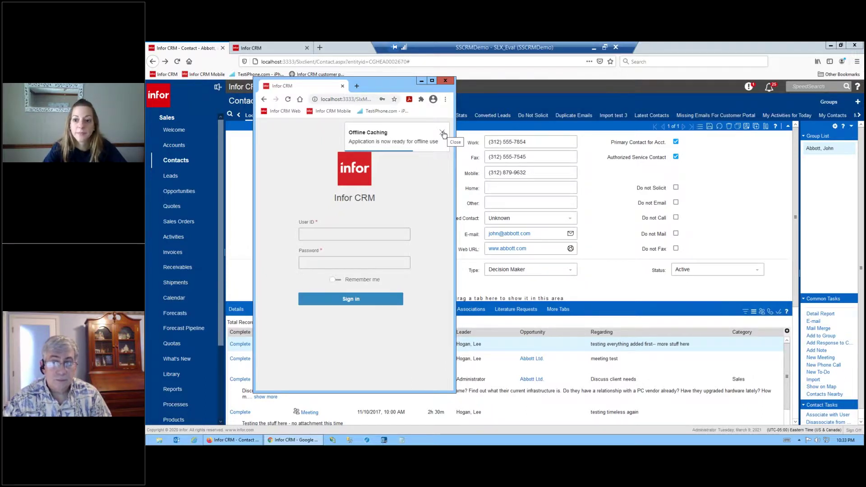
{"action": "left_click", "coordinate": [345, 235]}
{"action": "left_click", "coordinate": [327, 255]}
{"action": "left_click", "coordinate": [357, 299]}
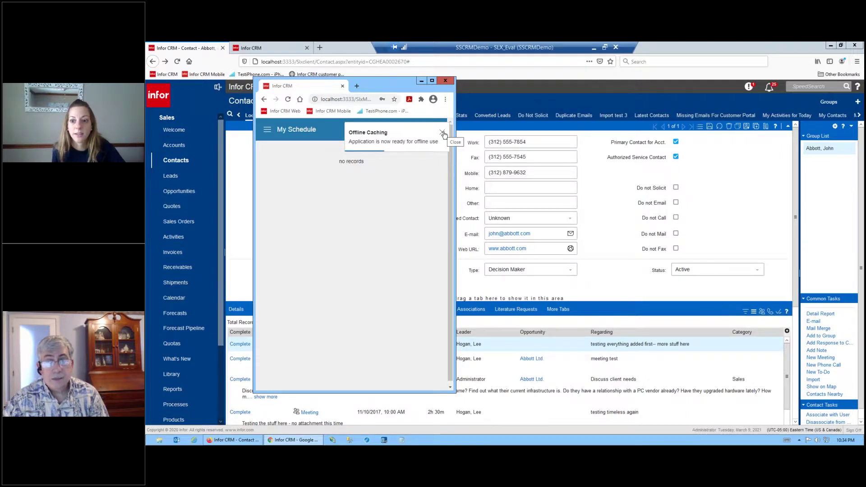
{"action": "left_click", "coordinate": [442, 133]}
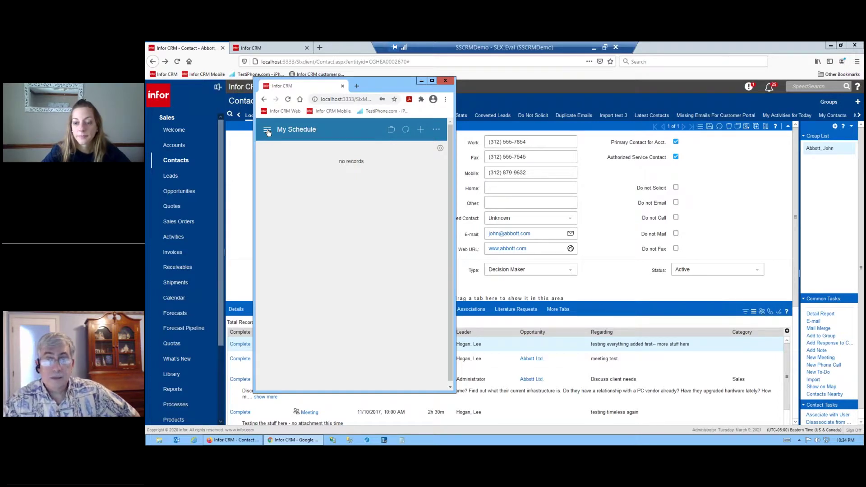
In the mobile client, go to the Accounts list
{"action": "left_click", "coordinate": [268, 131]}
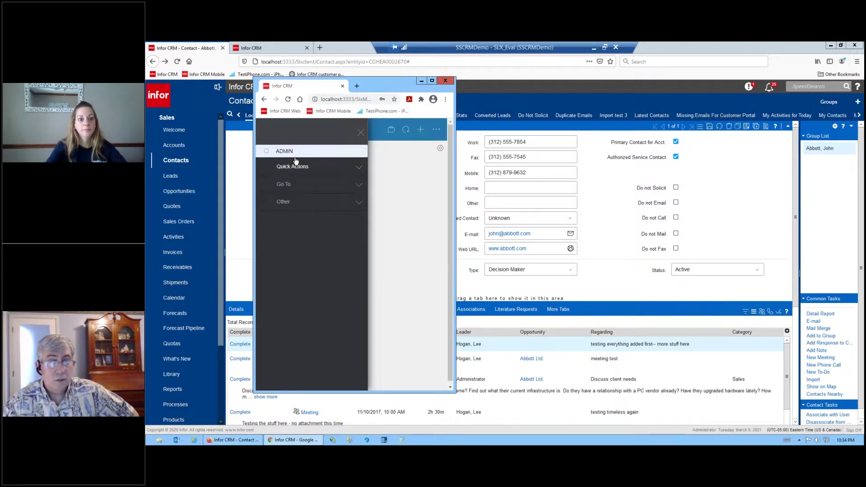
{"action": "left_click", "coordinate": [295, 187]}
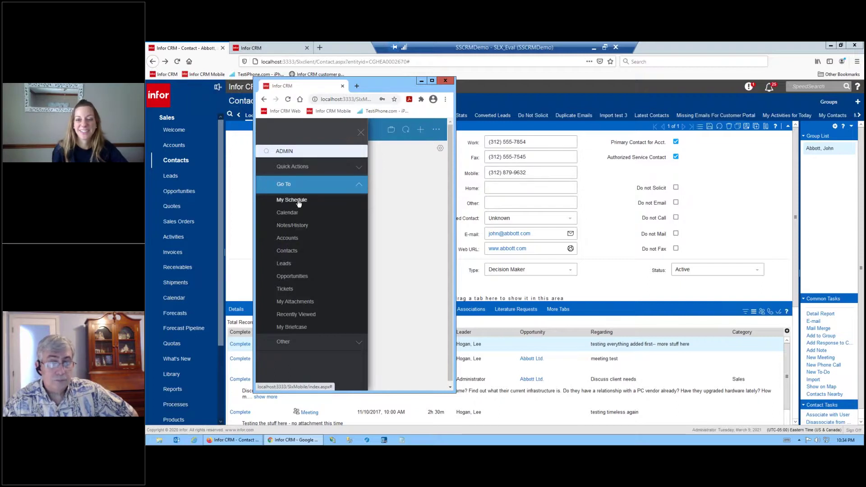
{"action": "left_click", "coordinate": [294, 238]}
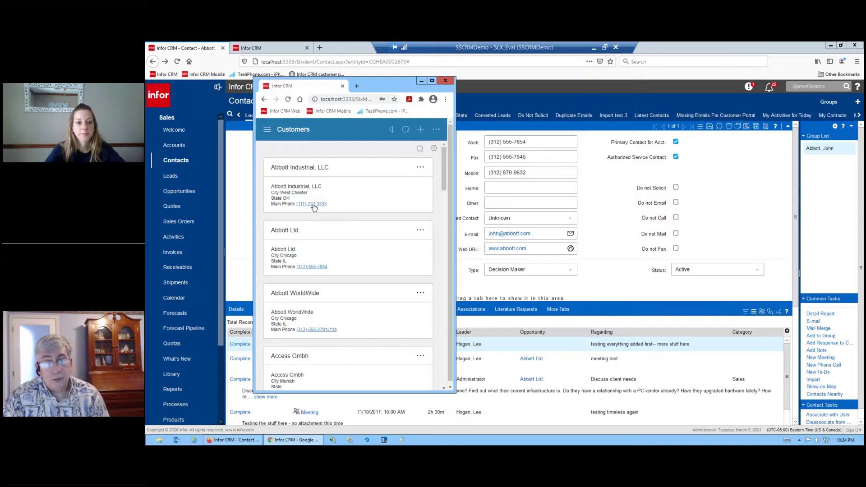
Start adding a Meeting activity for the Abbott Industrial, LLC account, review the blank form, and back out to the accounts list
{"action": "left_click", "coordinate": [421, 169]}
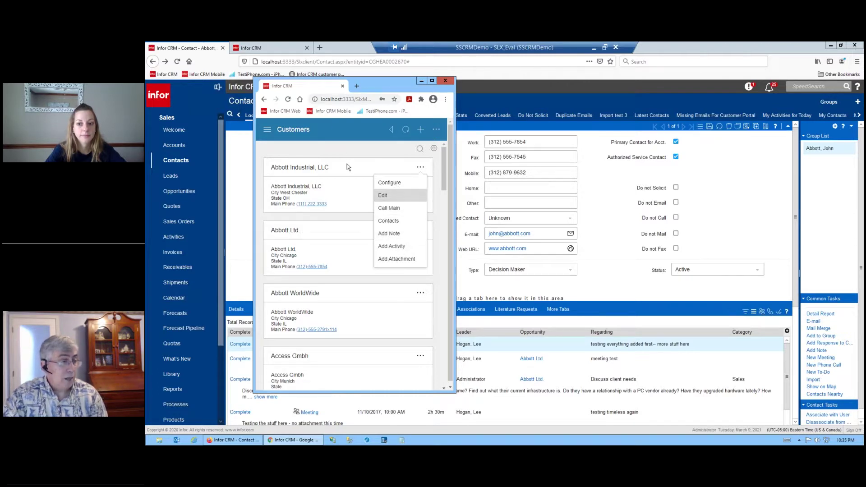
{"action": "left_click", "coordinate": [391, 247]}
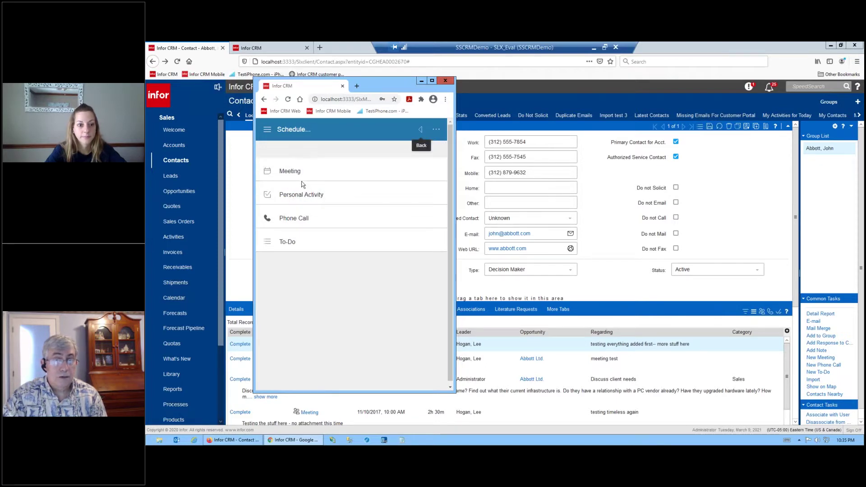
{"action": "left_click", "coordinate": [290, 173]}
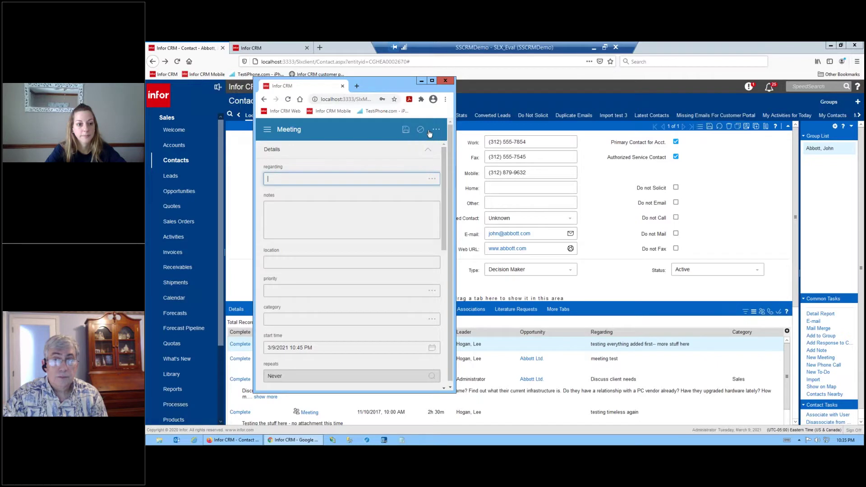
{"action": "left_click", "coordinate": [265, 100]}
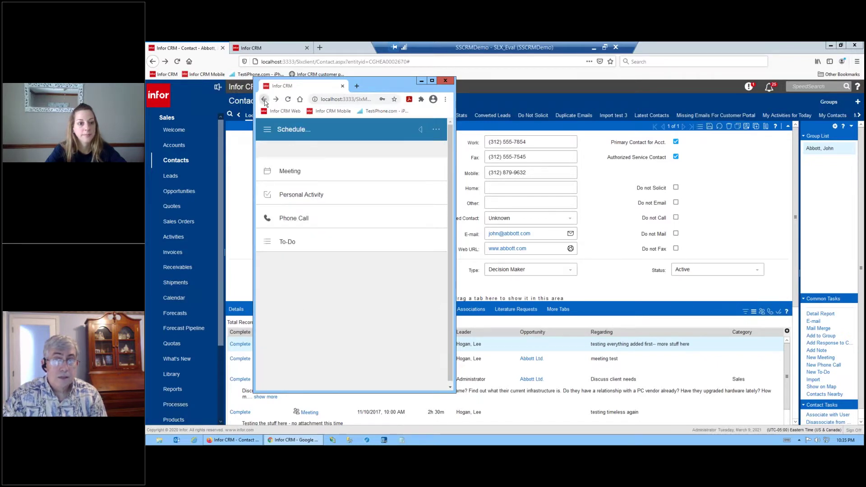
{"action": "left_click", "coordinate": [264, 100]}
Review the mobile client's navigation destinations and theme choices, and open a blank new account form
{"action": "left_click", "coordinate": [267, 130]}
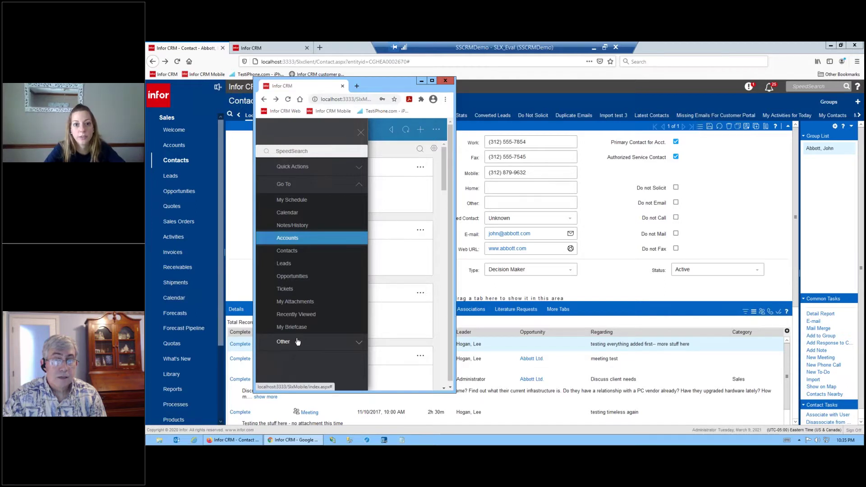
{"action": "left_click", "coordinate": [436, 130]}
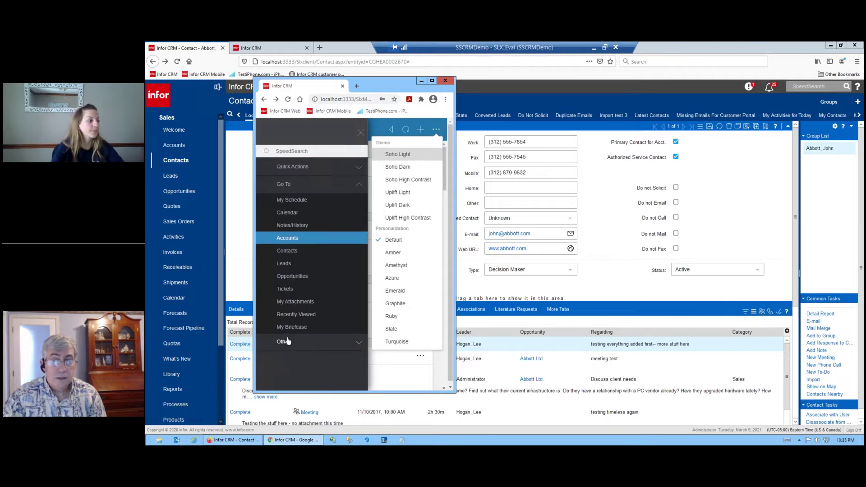
{"action": "left_click", "coordinate": [420, 129]}
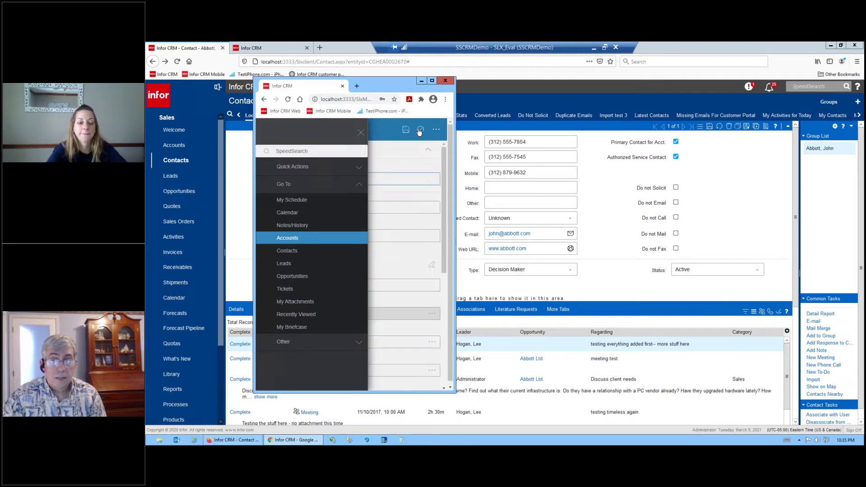
{"action": "left_click", "coordinate": [361, 132]}
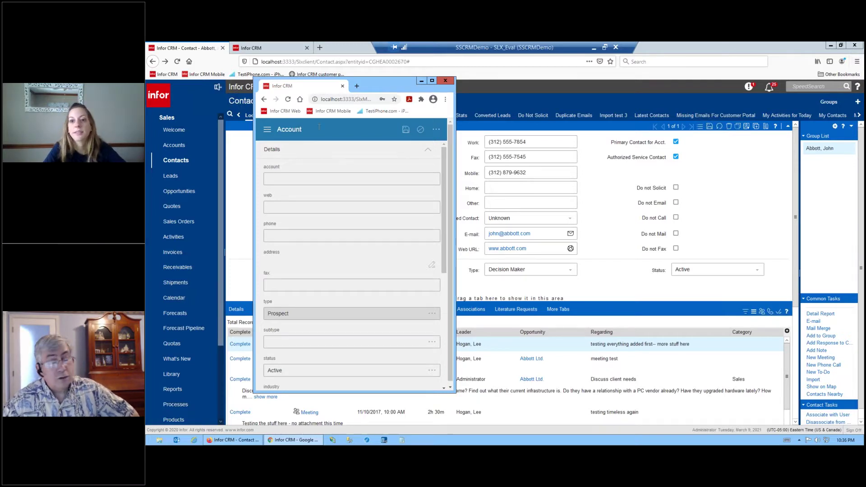
Review the mobile client's Other options, such as Configure Menu and Settings, and return to the blank account form
{"action": "left_click", "coordinate": [267, 130]}
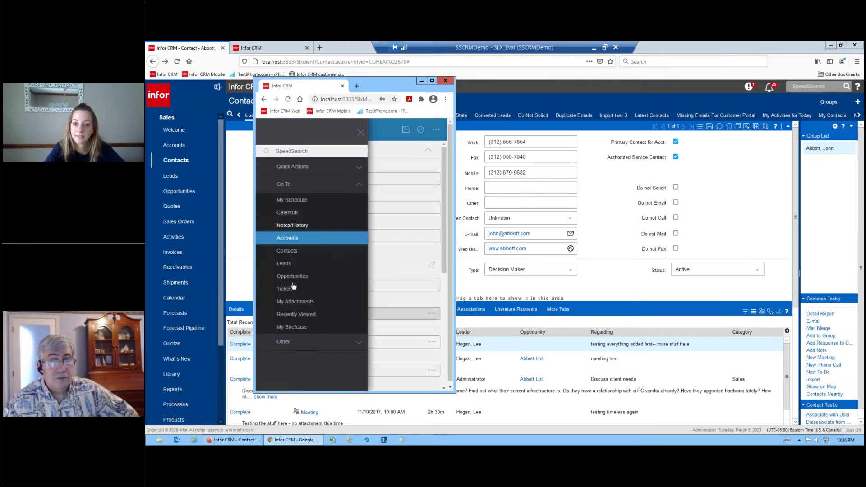
{"action": "left_click", "coordinate": [293, 340]}
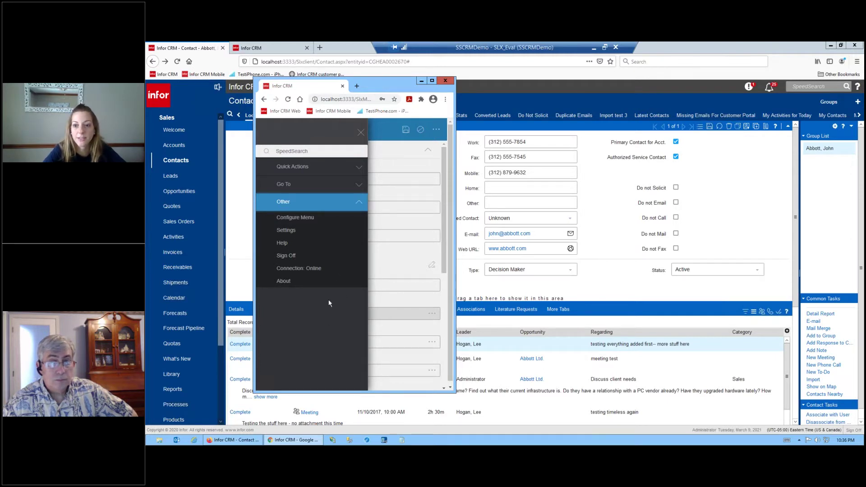
{"action": "left_click", "coordinate": [361, 134]}
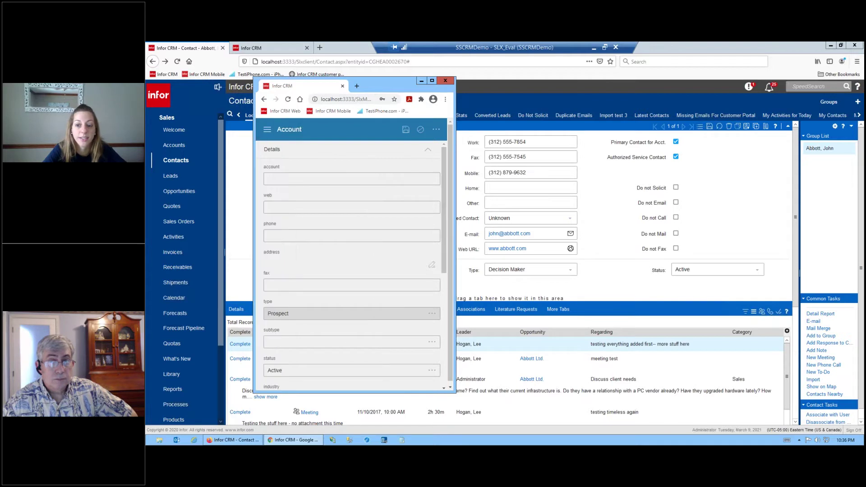